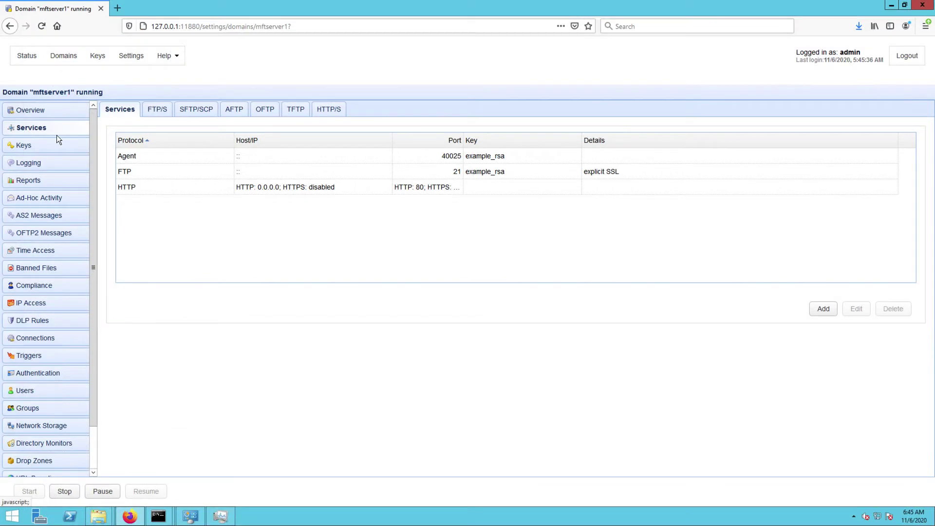
Step: Select the FTP service and open the mftserver1 Network Storage list
{"action": "left_click", "coordinate": [159, 174]}
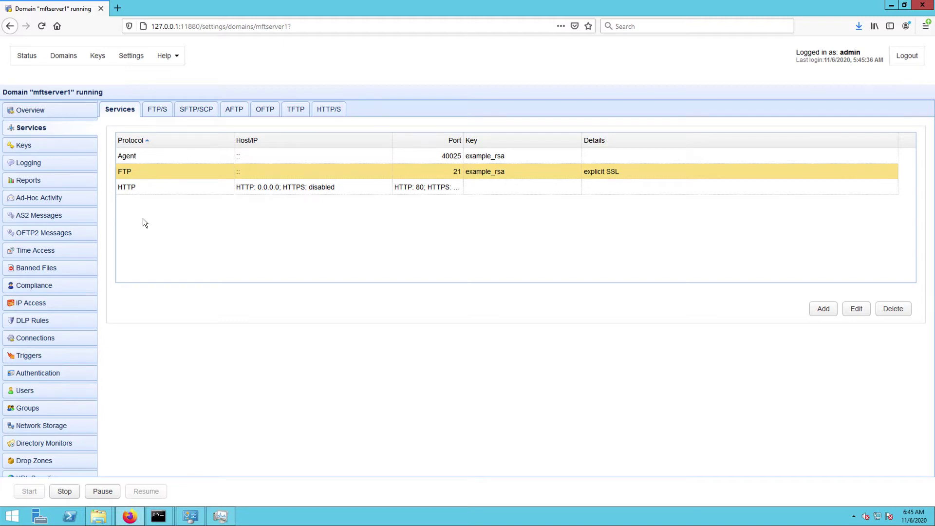
{"action": "left_click", "coordinate": [55, 426]}
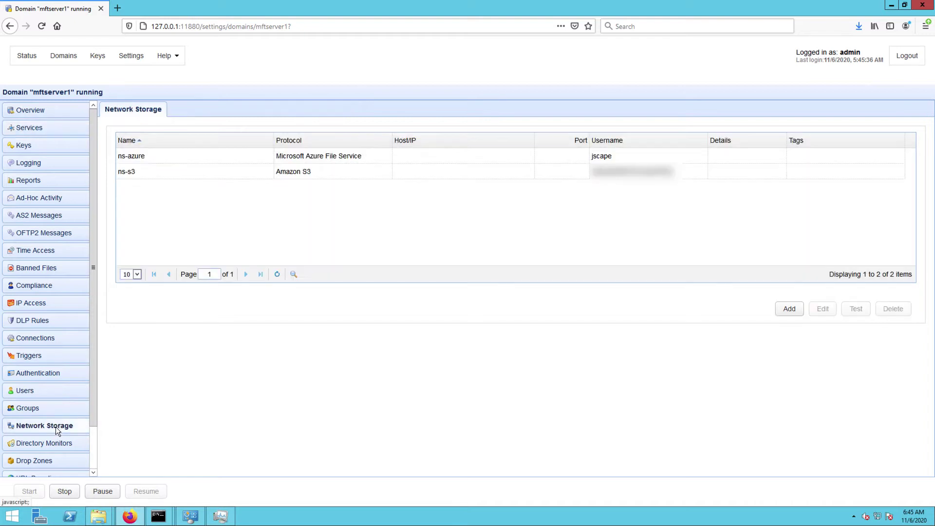
Step: Add a new network storage with Microsoft Azure Blob Service as its protocol
{"action": "left_click", "coordinate": [789, 308]}
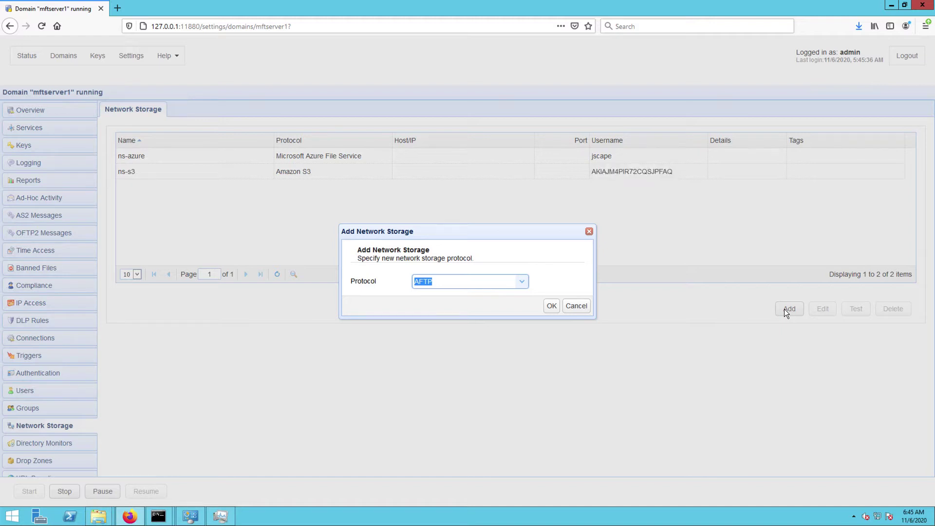
{"action": "left_click", "coordinate": [521, 281]}
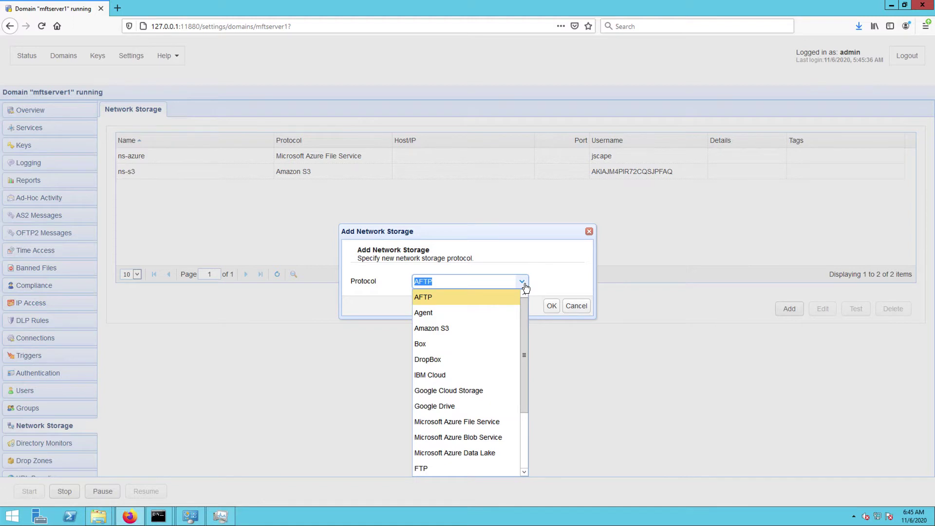
{"action": "left_click", "coordinate": [486, 437]}
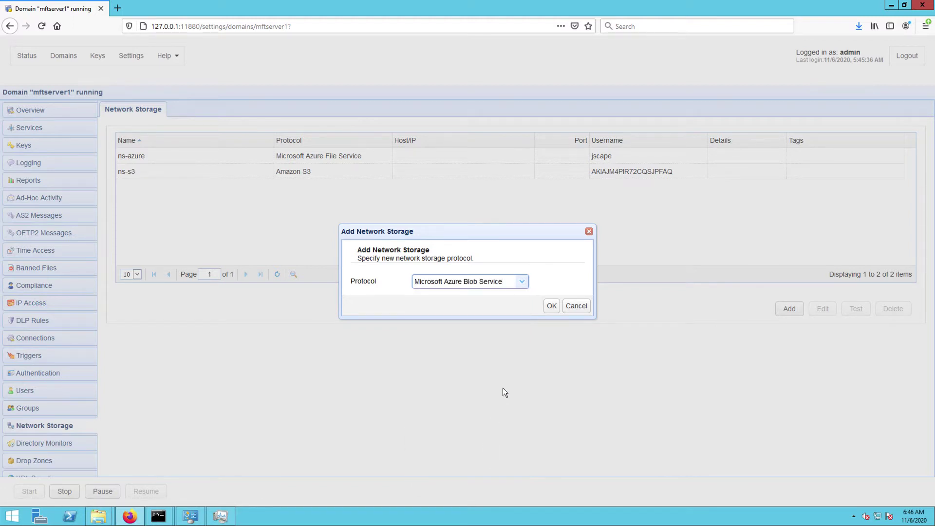
{"action": "left_click", "coordinate": [551, 306]}
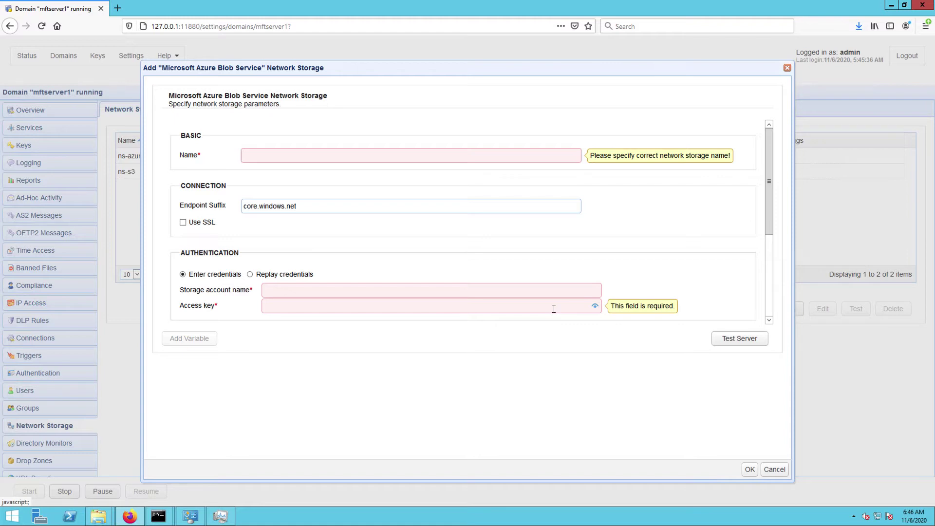
Step: Name the storage ns-azureblob with SSL, account jscapeblob, its access key, and remote directory jcpv-test
{"action": "type", "text": "ns-"}
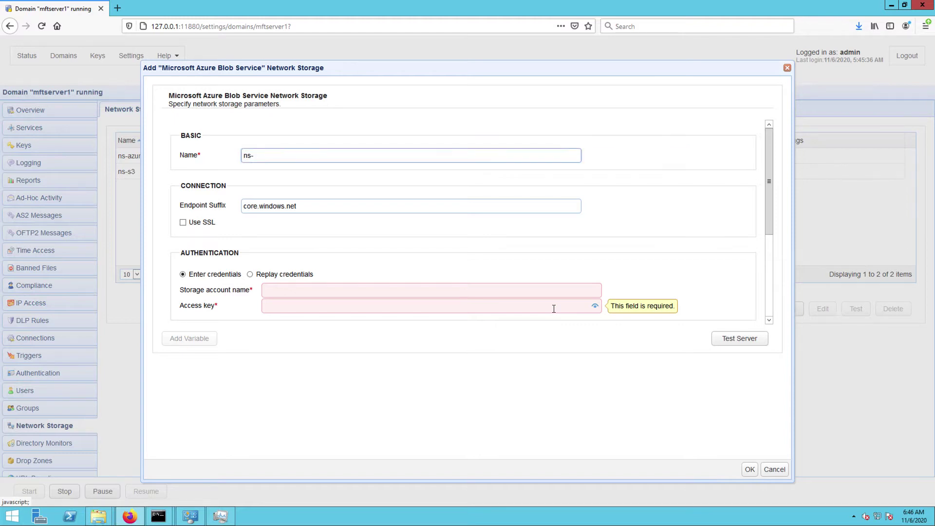
{"action": "type", "text": "azureblob"}
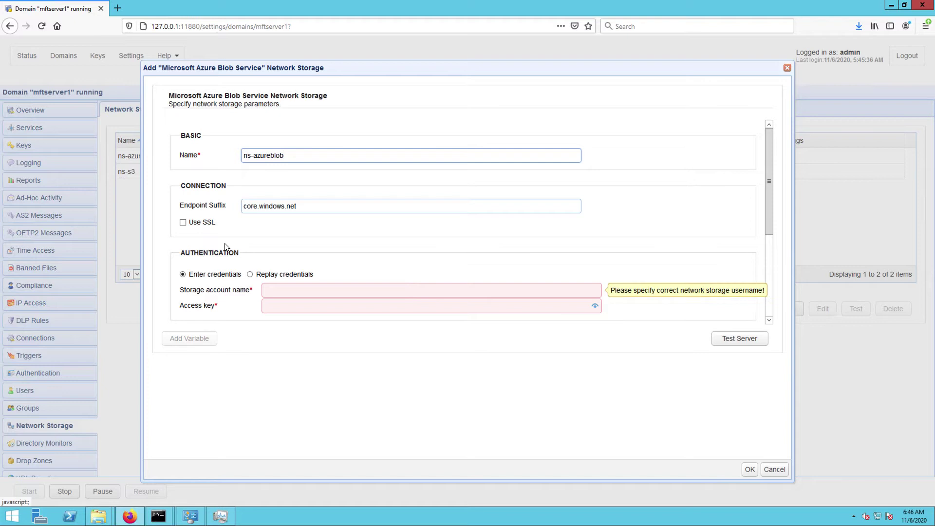
{"action": "left_click", "coordinate": [183, 223]}
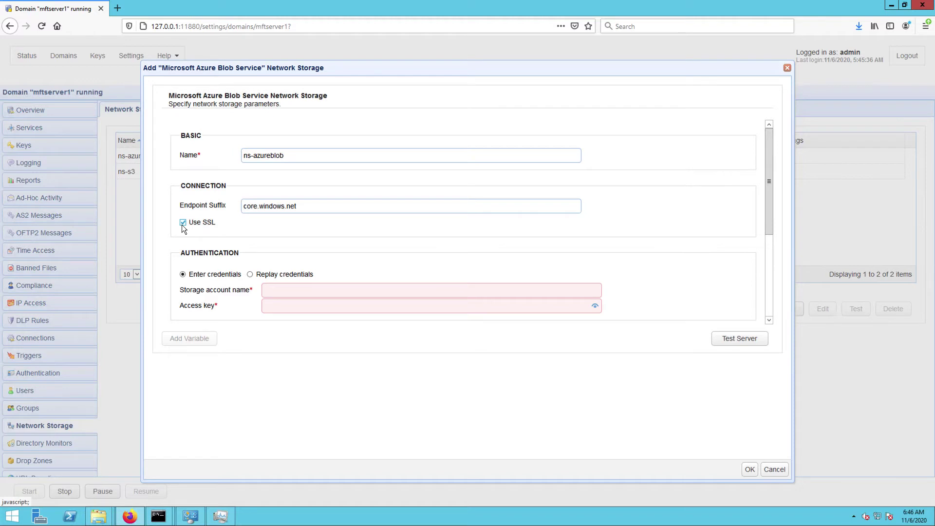
{"action": "left_click", "coordinate": [348, 290]}
{"action": "type", "text": "jscapeblob"}
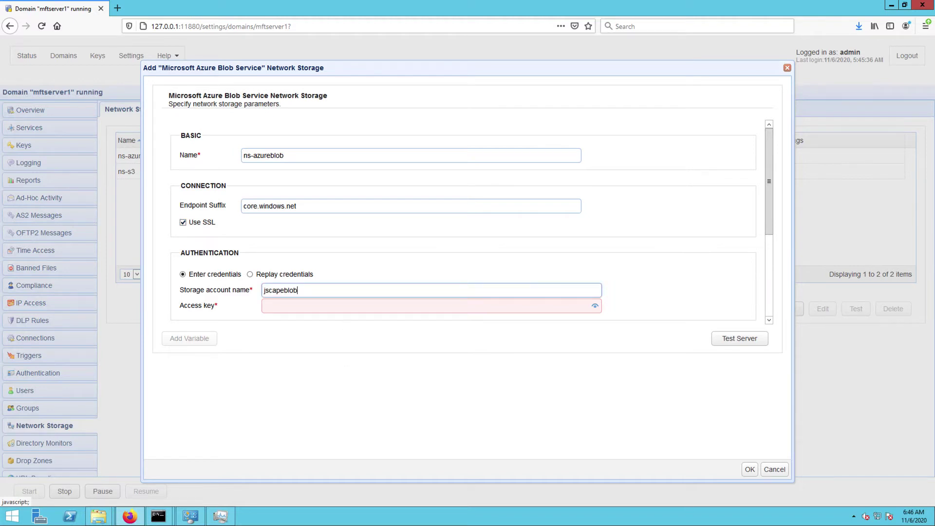
{"action": "left_click", "coordinate": [353, 306]}
{"action": "key", "text": "ctrl+v"}
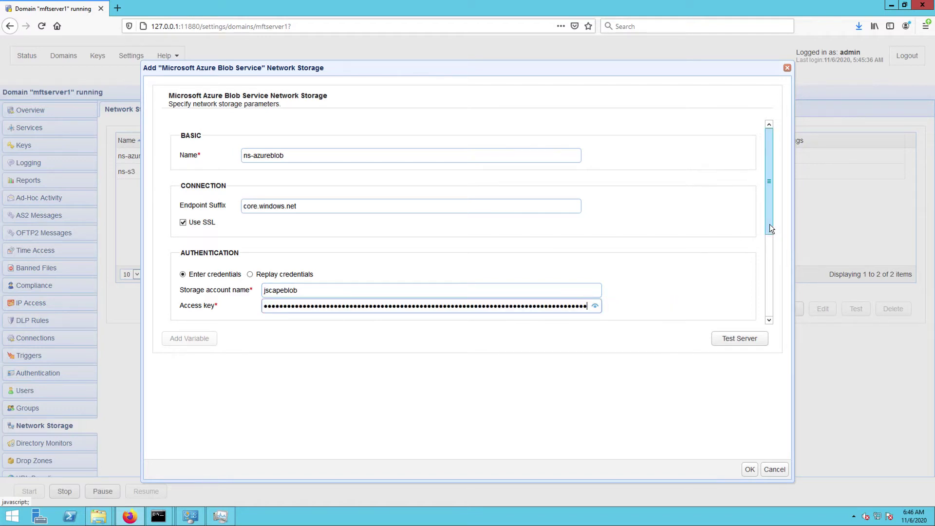
{"action": "left_click_drag", "start_coordinate": [769, 225], "coordinate": [768, 264]}
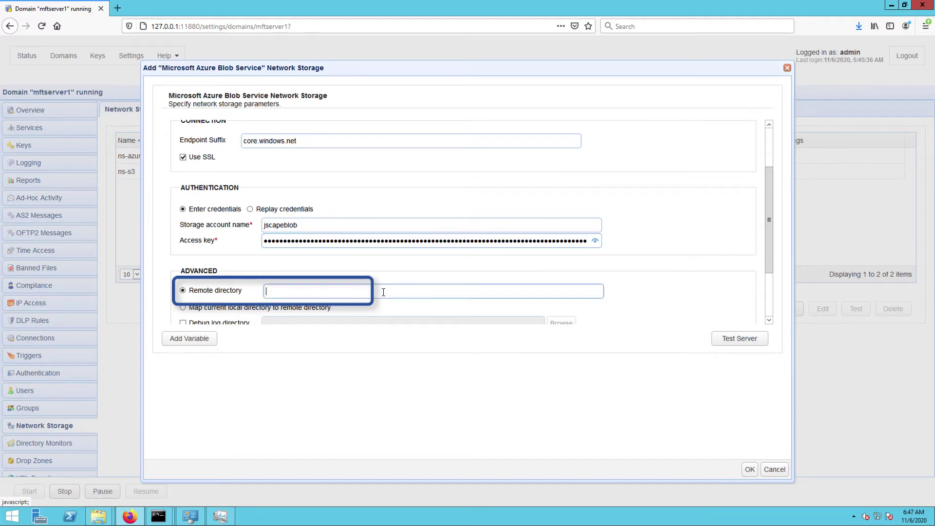
{"action": "type", "text": "jcpv-test"}
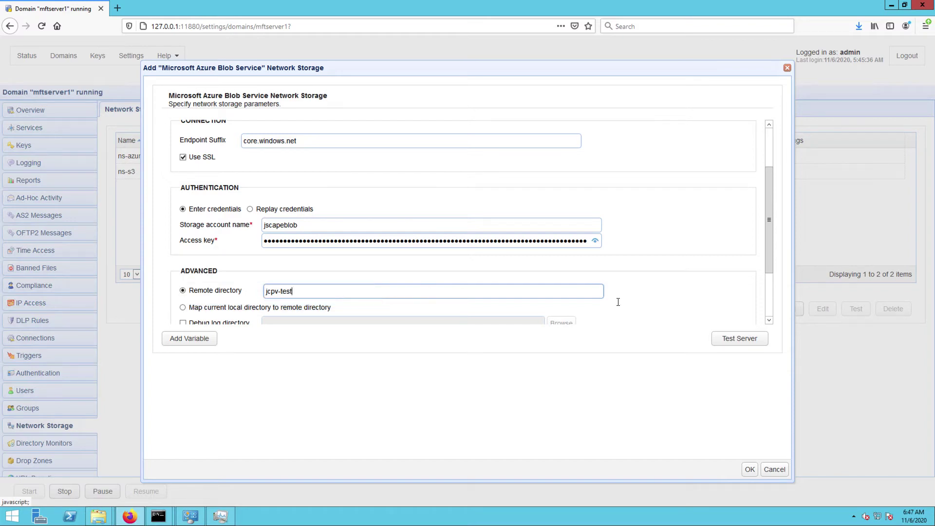
Step: Test the ns-azureblob connection, acknowledge the passed result, and save the storage
{"action": "left_click", "coordinate": [727, 342]}
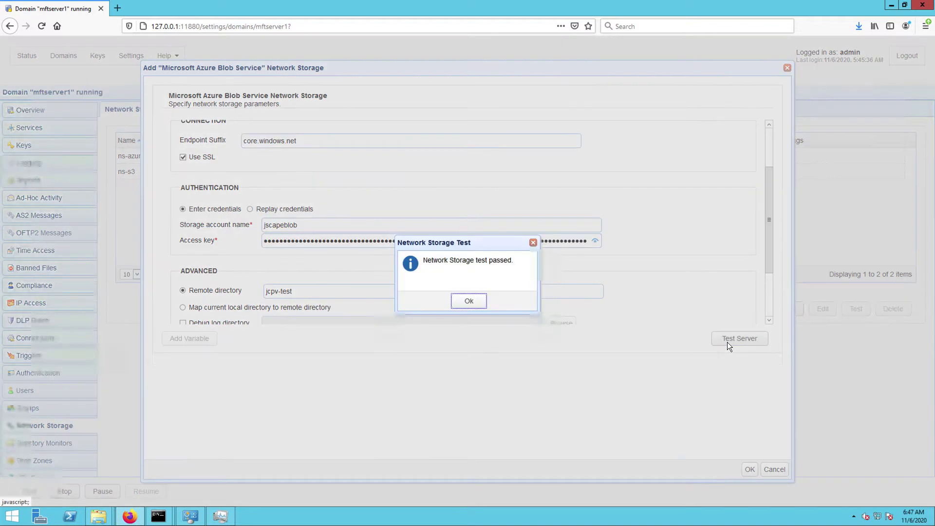
{"action": "left_click", "coordinate": [478, 301]}
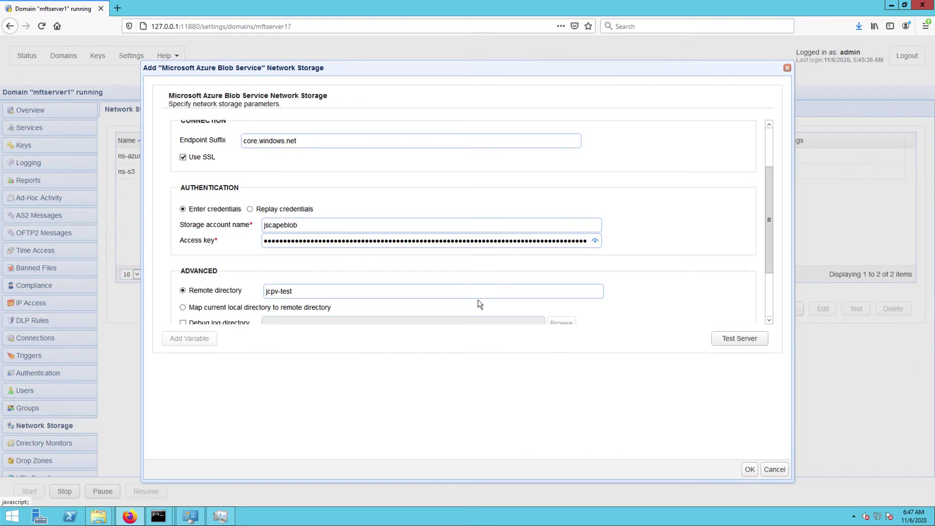
{"action": "left_click", "coordinate": [749, 470]}
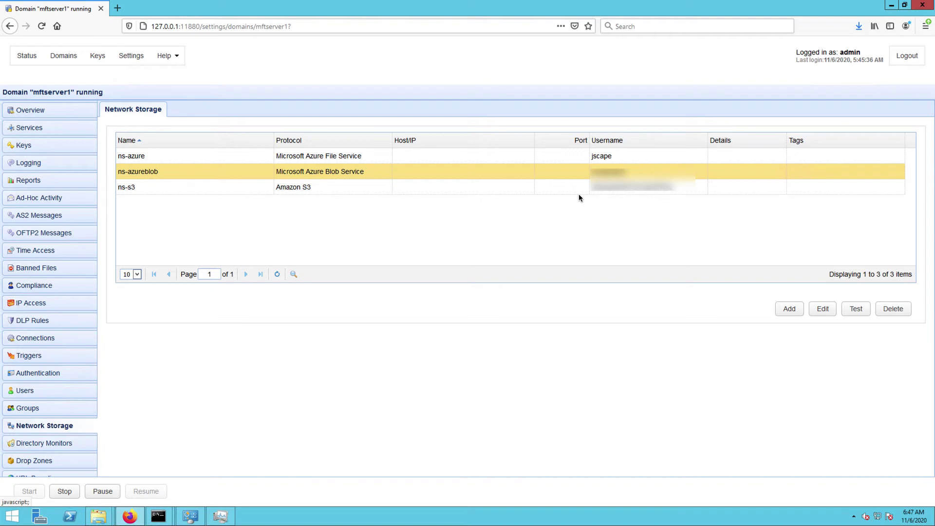
Step: Edit user-azureblob and select its root '/' path mapping on the Paths tab
{"action": "left_click", "coordinate": [34, 389]}
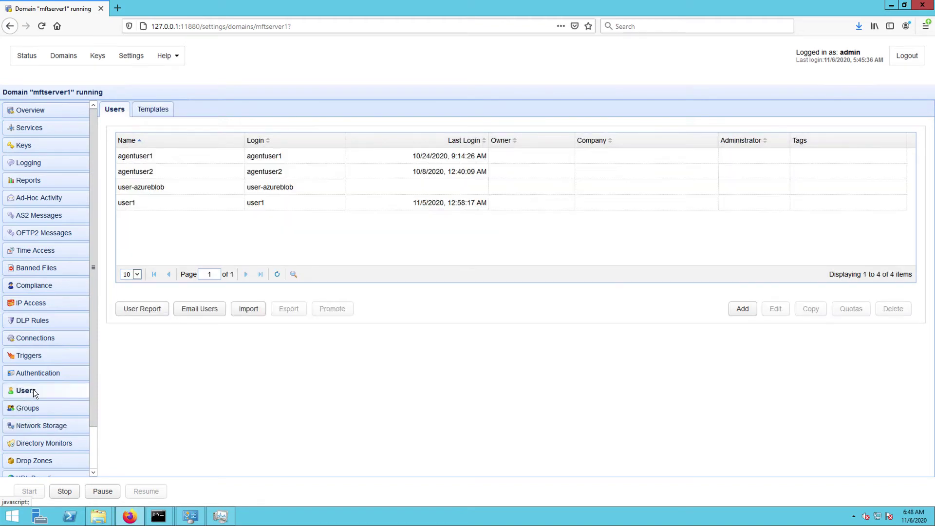
{"action": "left_click", "coordinate": [261, 186]}
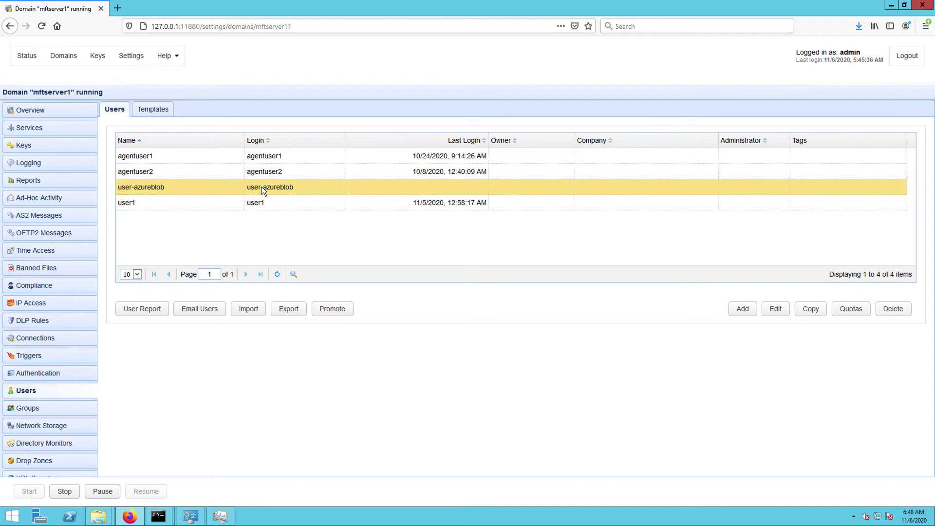
{"action": "left_click", "coordinate": [775, 310]}
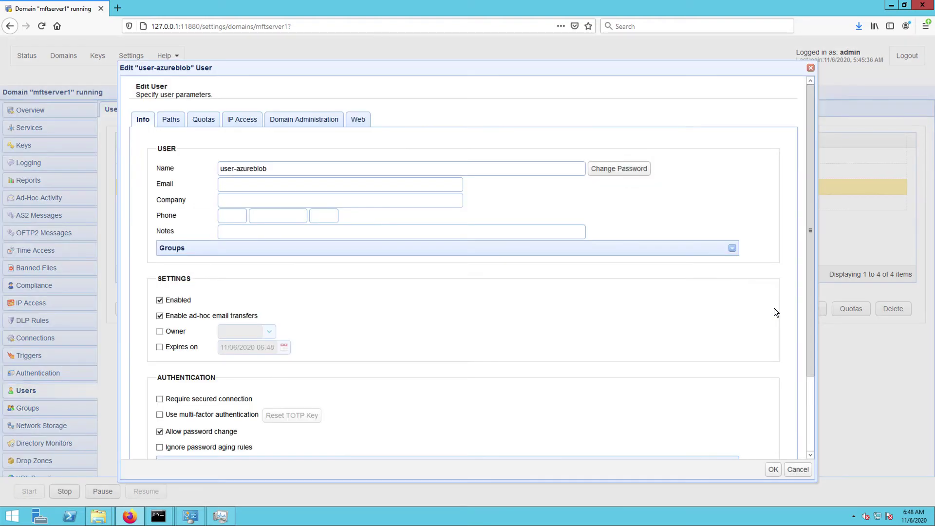
{"action": "left_click", "coordinate": [171, 120]}
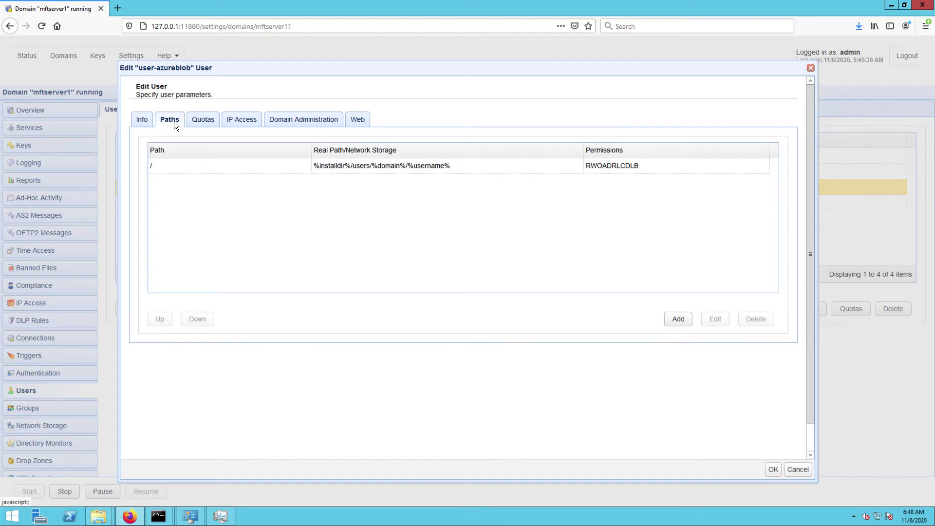
{"action": "left_click", "coordinate": [354, 169]}
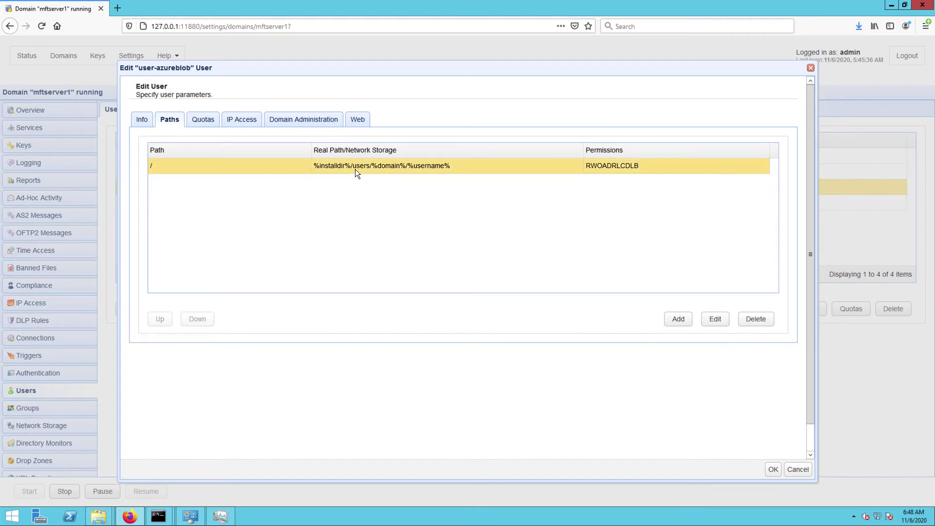
Step: Remap the root path '/' to the ns-azureblob network storage
{"action": "left_click", "coordinate": [712, 320]}
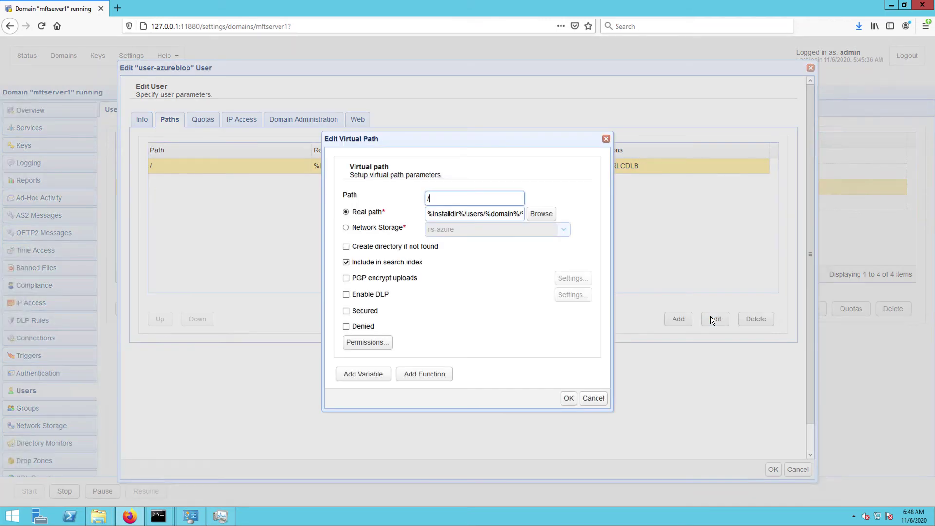
{"action": "left_click", "coordinate": [346, 227]}
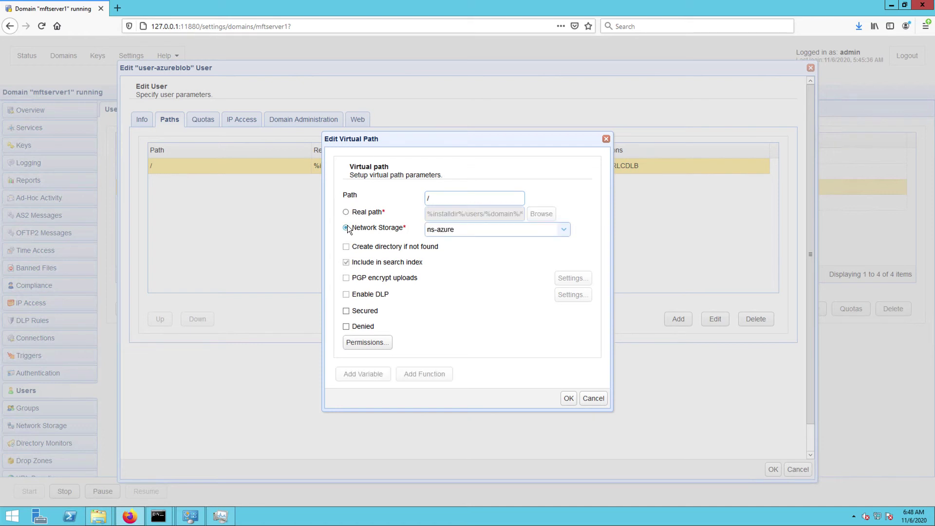
{"action": "left_click", "coordinate": [563, 231]}
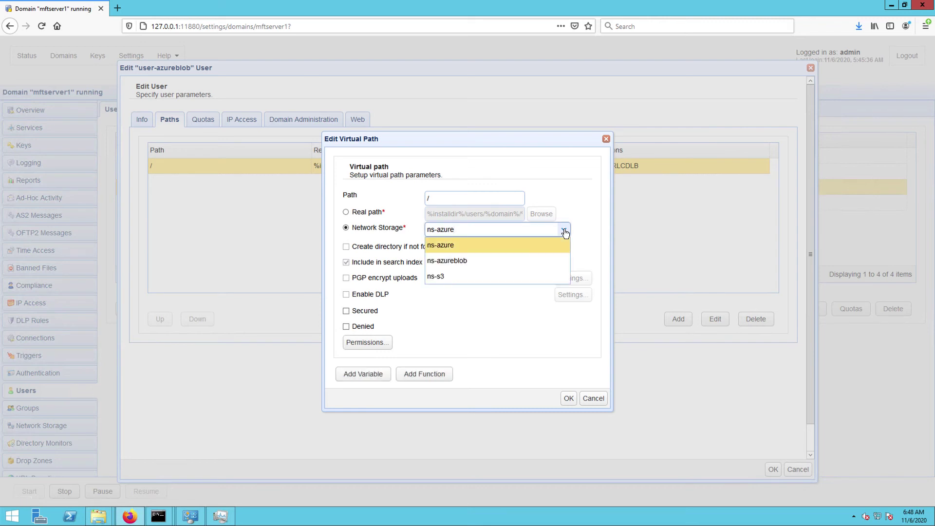
{"action": "left_click", "coordinate": [456, 260]}
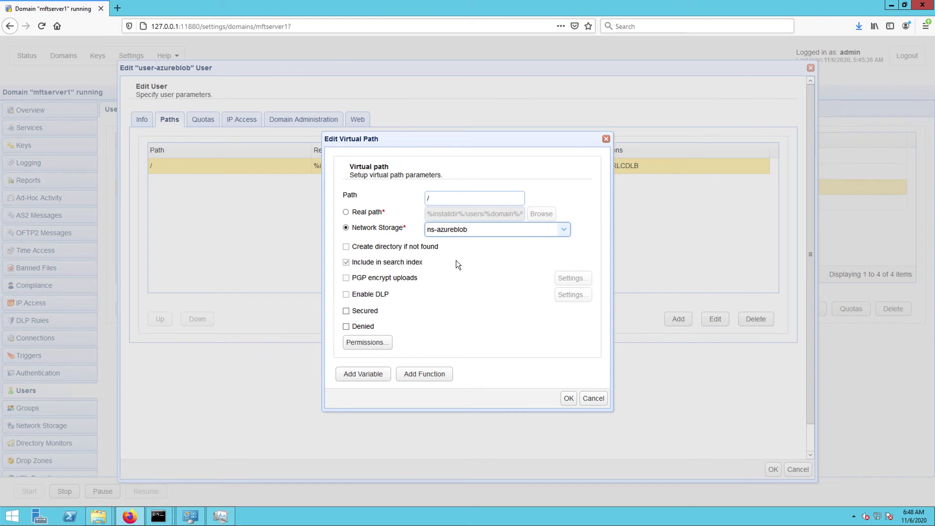
{"action": "left_click", "coordinate": [566, 398]}
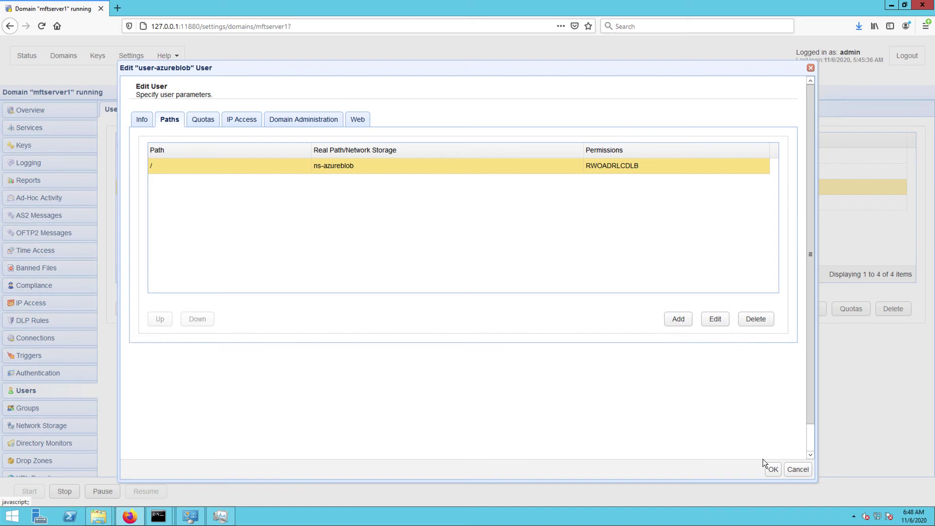
Step: Save user-azureblob's updated settings
{"action": "left_click", "coordinate": [771, 469]}
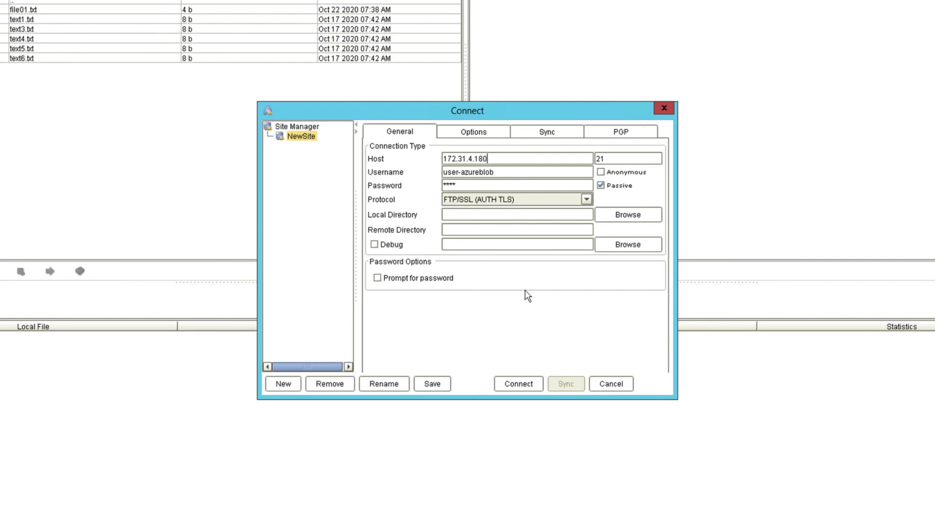
Step: Connect, accept the certificate, and upload file01.txt, text1.txt, text3.txt and text4.txt
{"action": "left_click", "coordinate": [513, 380]}
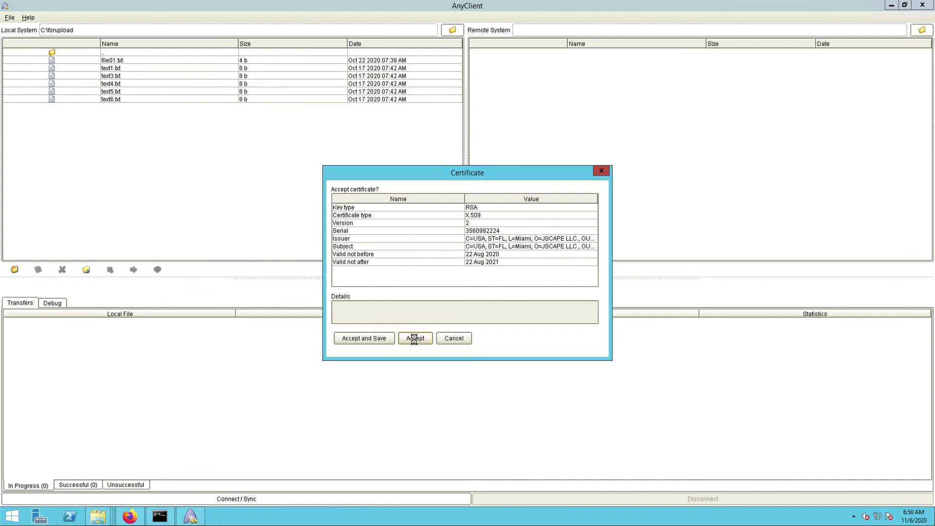
{"action": "left_click", "coordinate": [415, 338]}
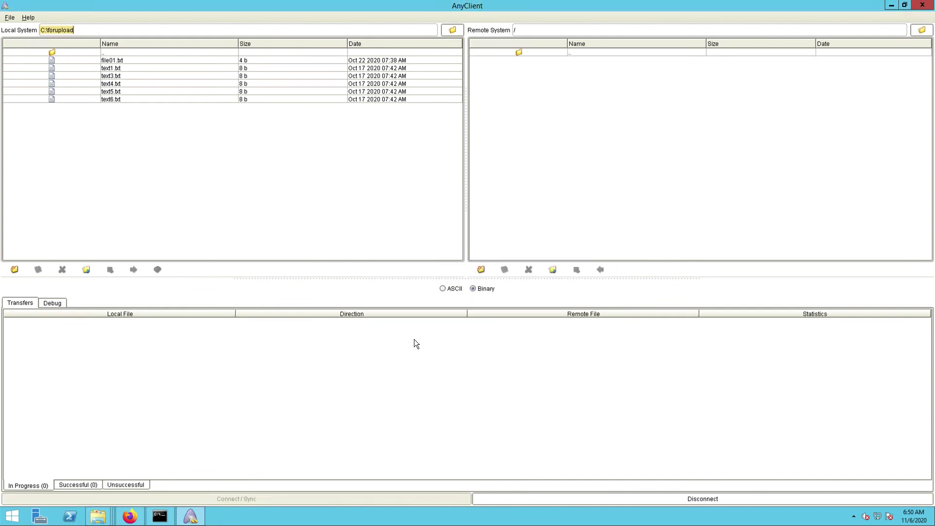
{"action": "left_click", "coordinate": [110, 61]}
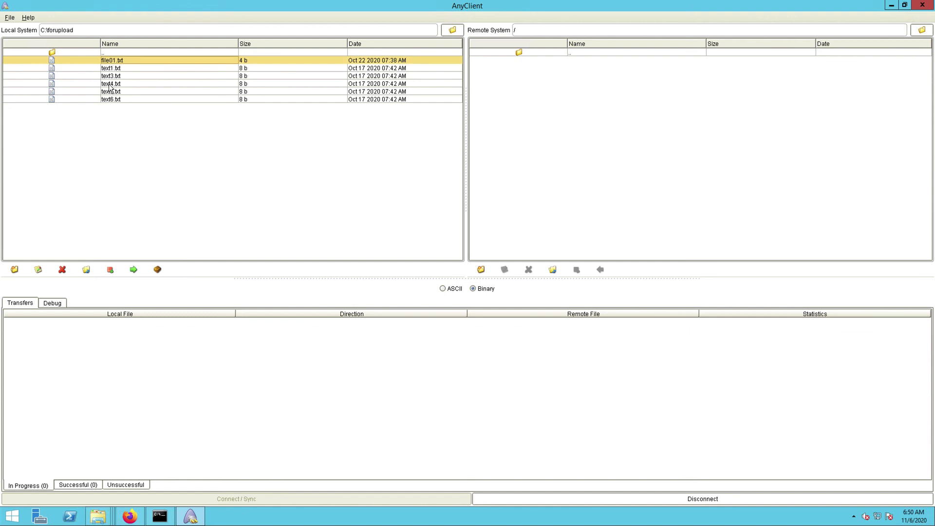
{"action": "left_click", "coordinate": [110, 84], "text": "shift"}
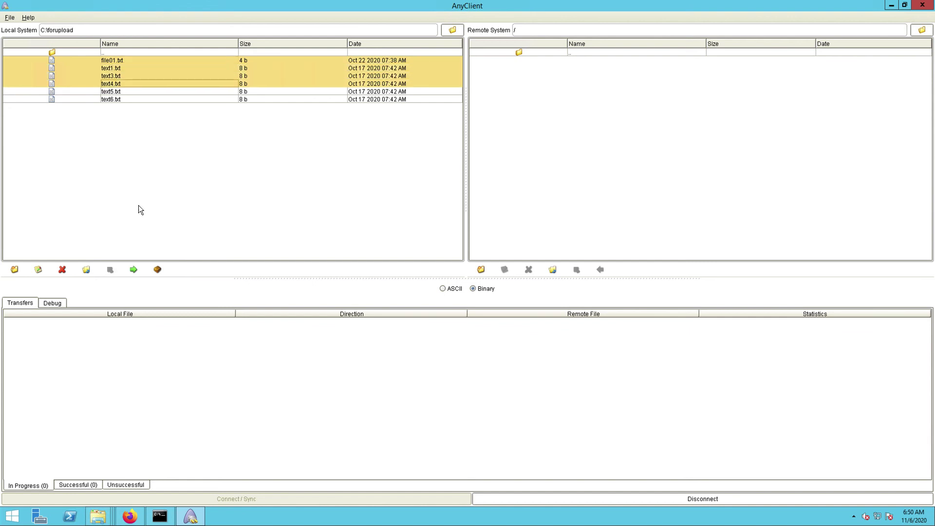
{"action": "left_click", "coordinate": [133, 269]}
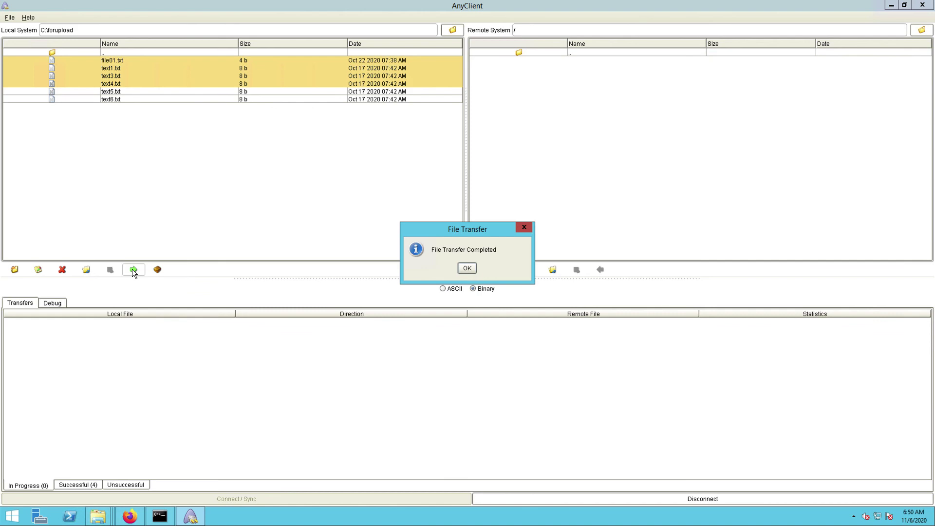
{"action": "left_click", "coordinate": [467, 269]}
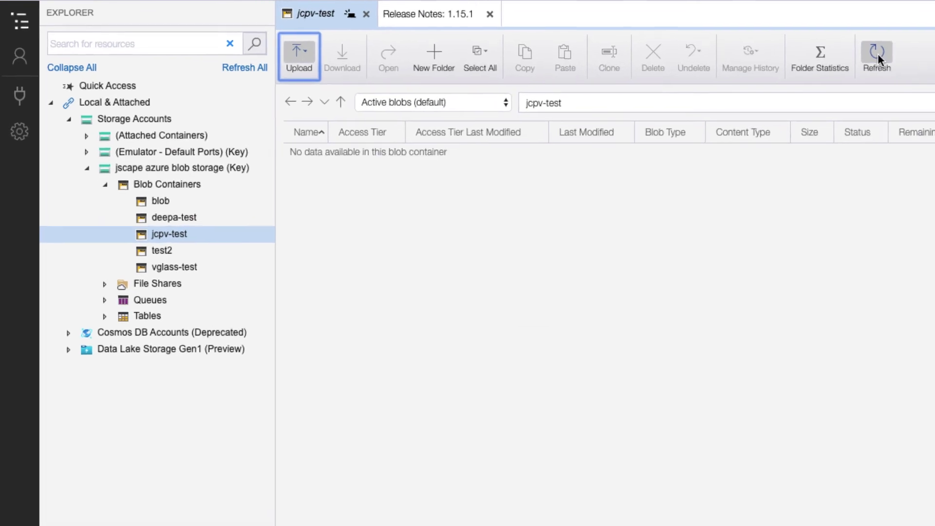
Step: Reload the jcpv-test container's blob list in Storage Explorer
{"action": "left_click", "coordinate": [877, 53]}
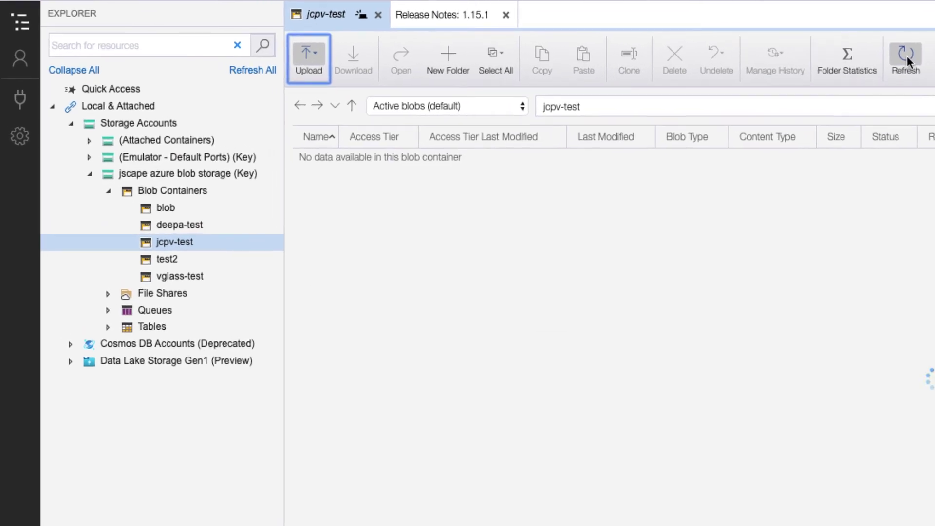